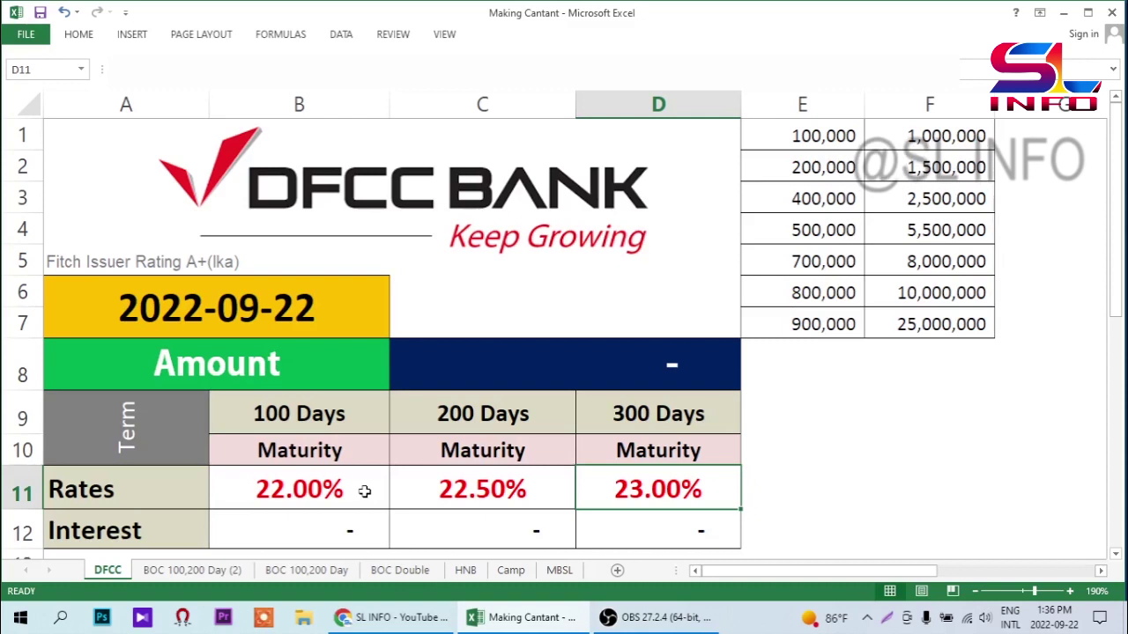
{"action": "left_click", "coordinate": [364, 492]}
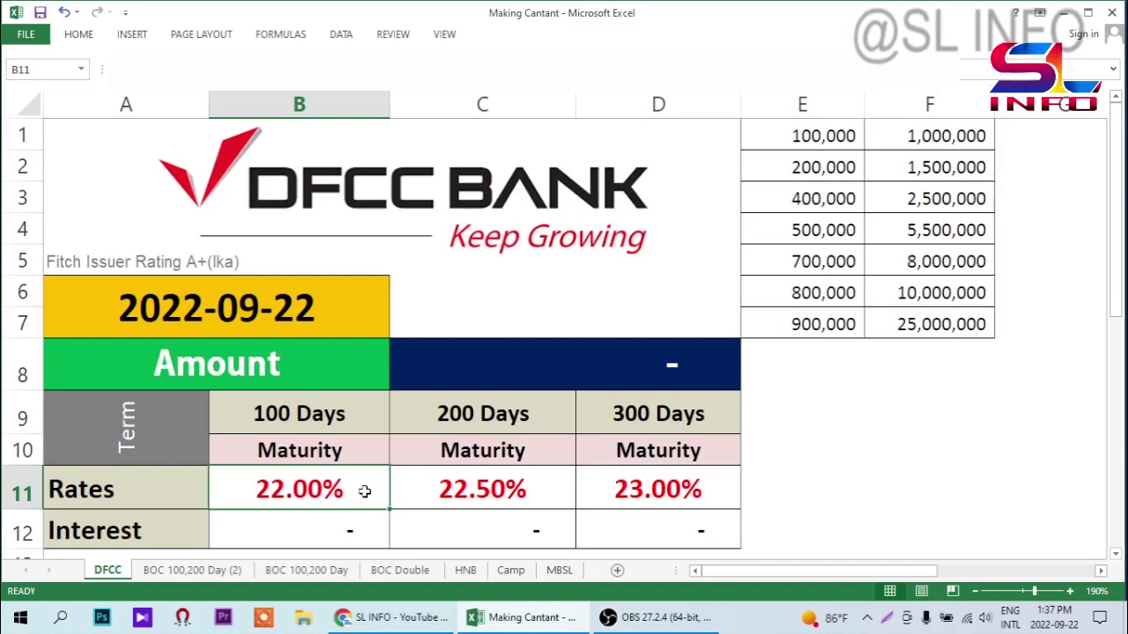
{"action": "left_click", "coordinate": [104, 262]}
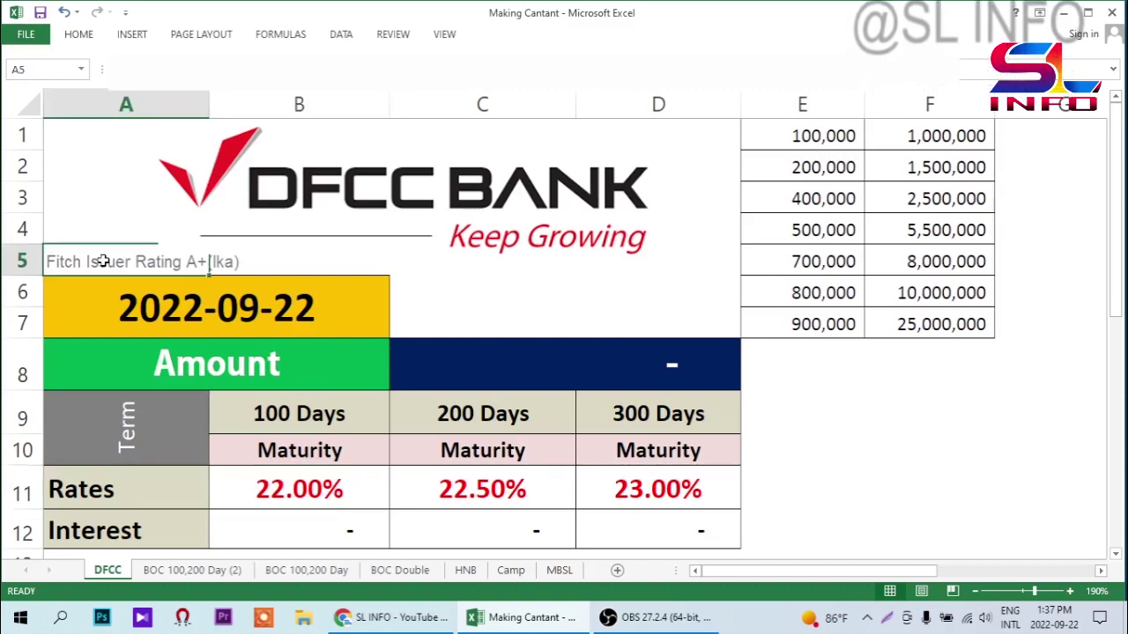
{"action": "left_click", "coordinate": [482, 319]}
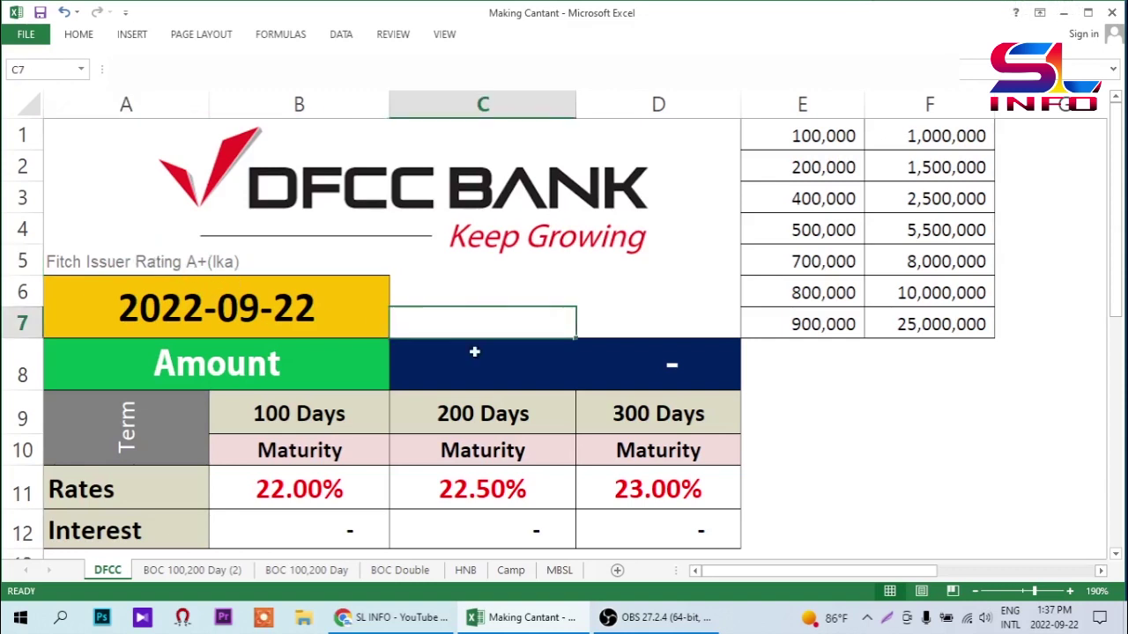
Enter 100,000 as the deposit amount on the DFCC sheet and select the resulting 100-day interest.
{"action": "left_click", "coordinate": [649, 342]}
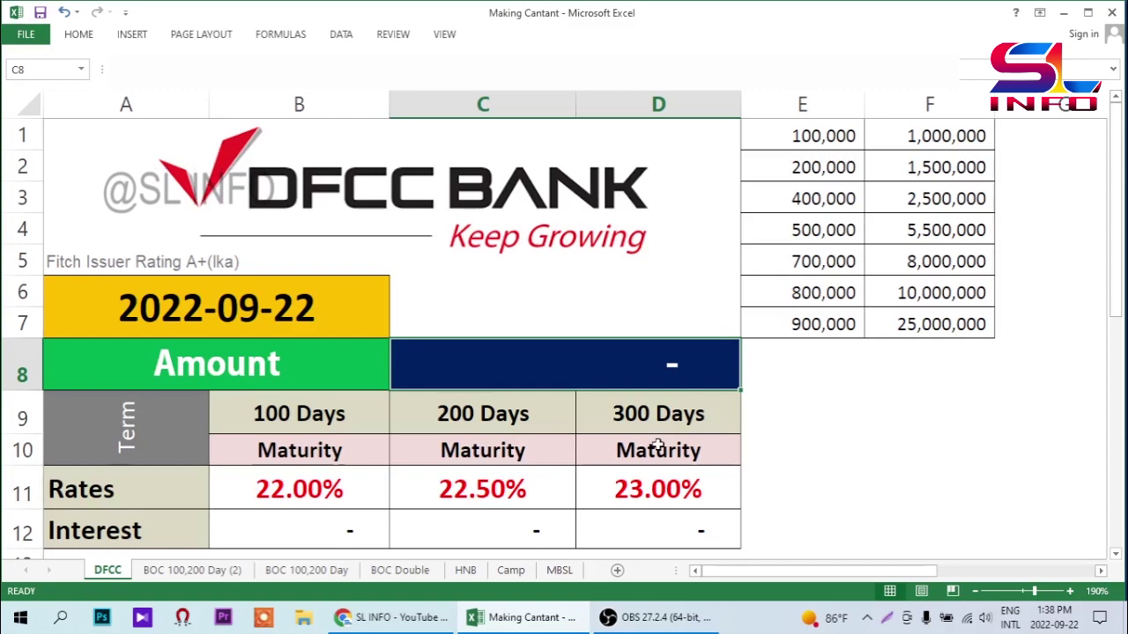
{"action": "type", "text": "100,"}
{"action": "type", "text": "00000"}
{"action": "key", "text": "Return"}
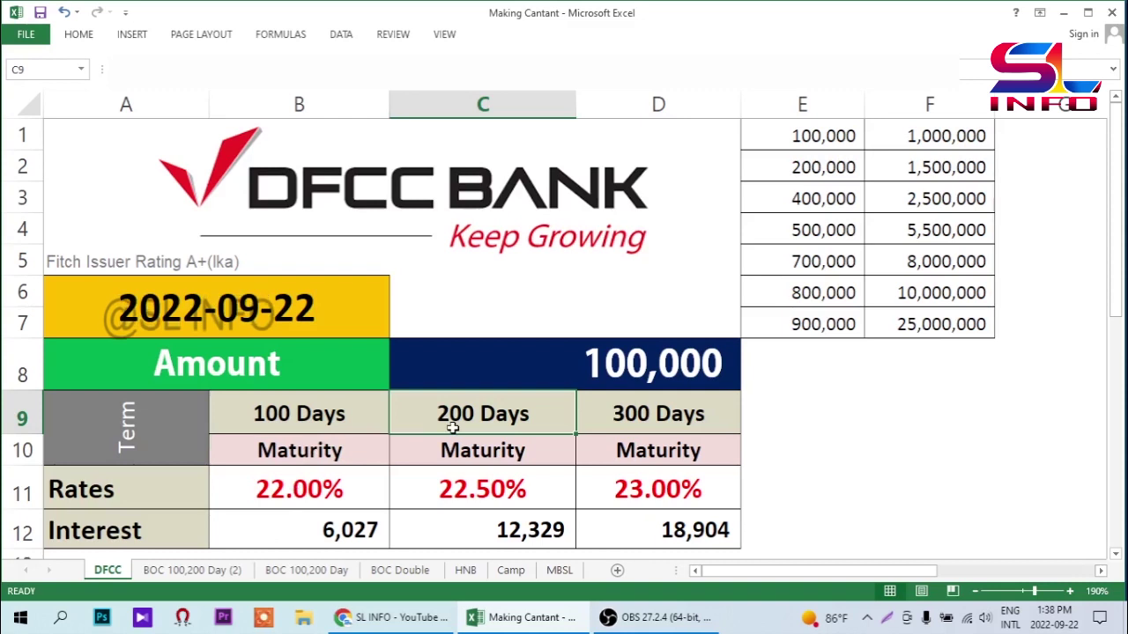
{"action": "left_click", "coordinate": [352, 539]}
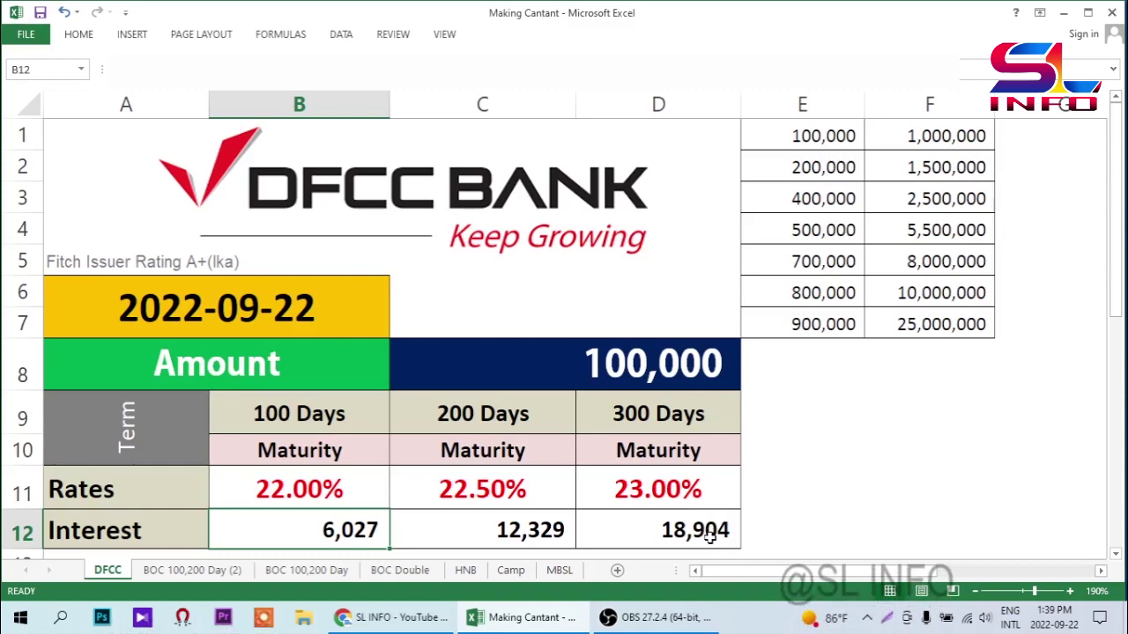
Change the deposit amount in C8 to 200,000 to recalculate the interest for all three terms.
{"action": "double_click", "coordinate": [622, 364]}
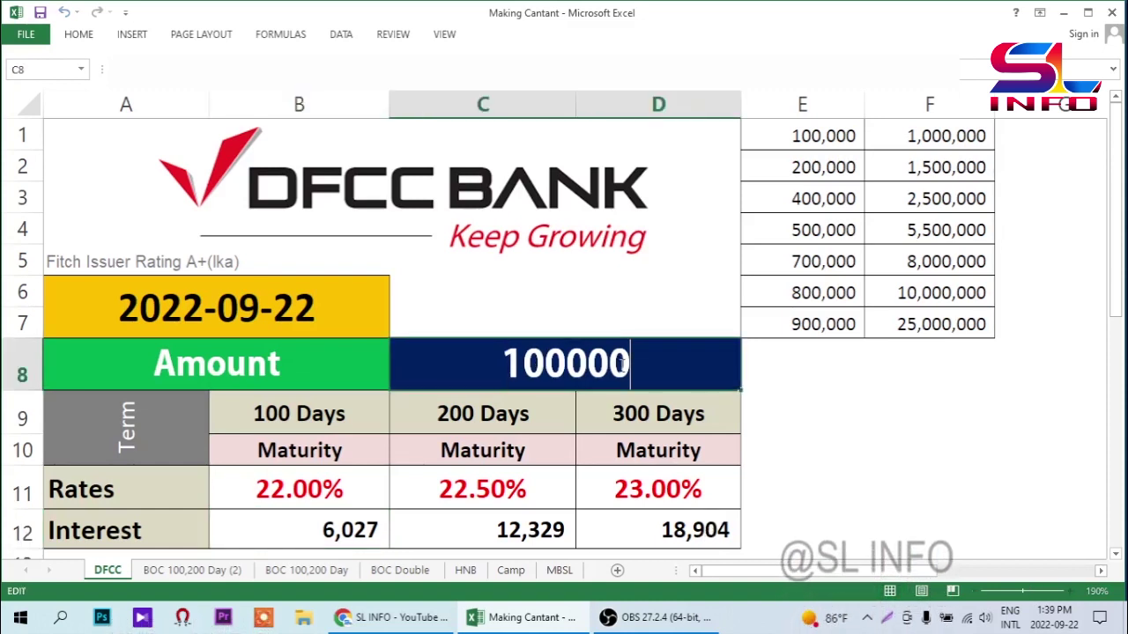
{"action": "left_click_drag", "start_coordinate": [500, 364], "coordinate": [525, 364]}
{"action": "type", "text": "2"}
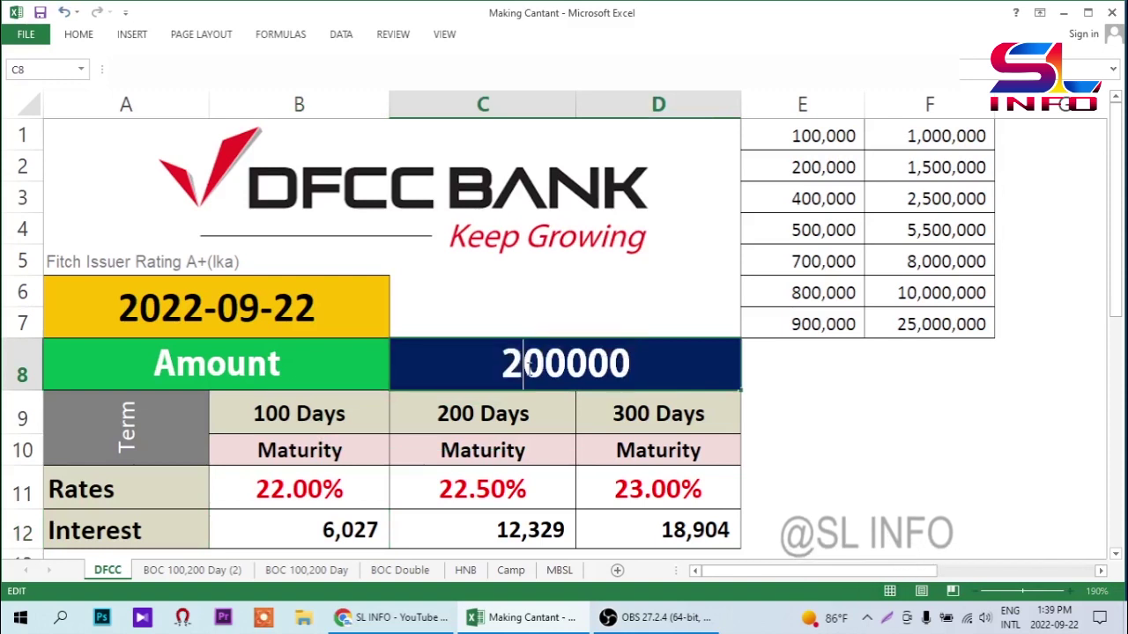
{"action": "key", "text": "Return"}
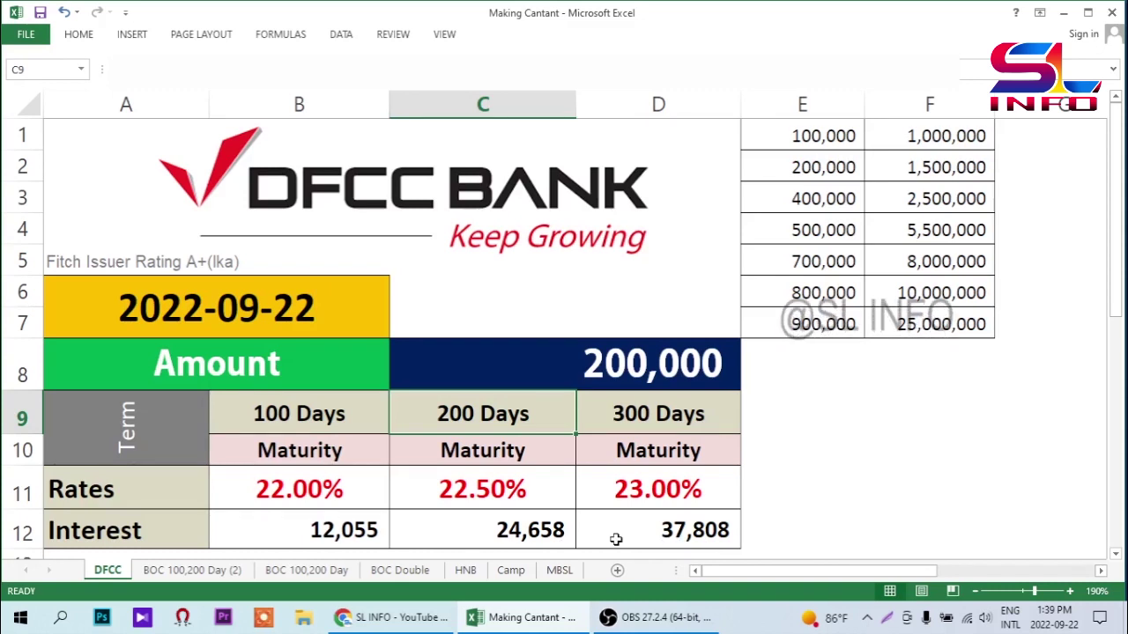
Change the deposit amount in C8 to 400,000 to recalculate the interest for all three terms.
{"action": "double_click", "coordinate": [595, 361]}
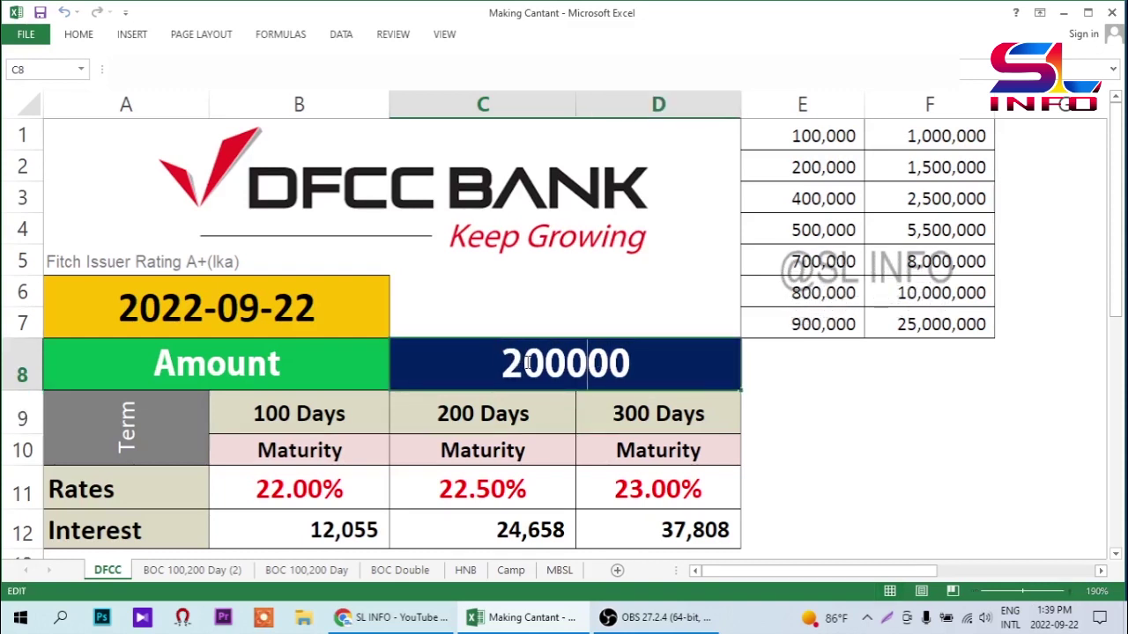
{"action": "left_click_drag", "start_coordinate": [508, 367], "coordinate": [526, 366]}
{"action": "type", "text": "4"}
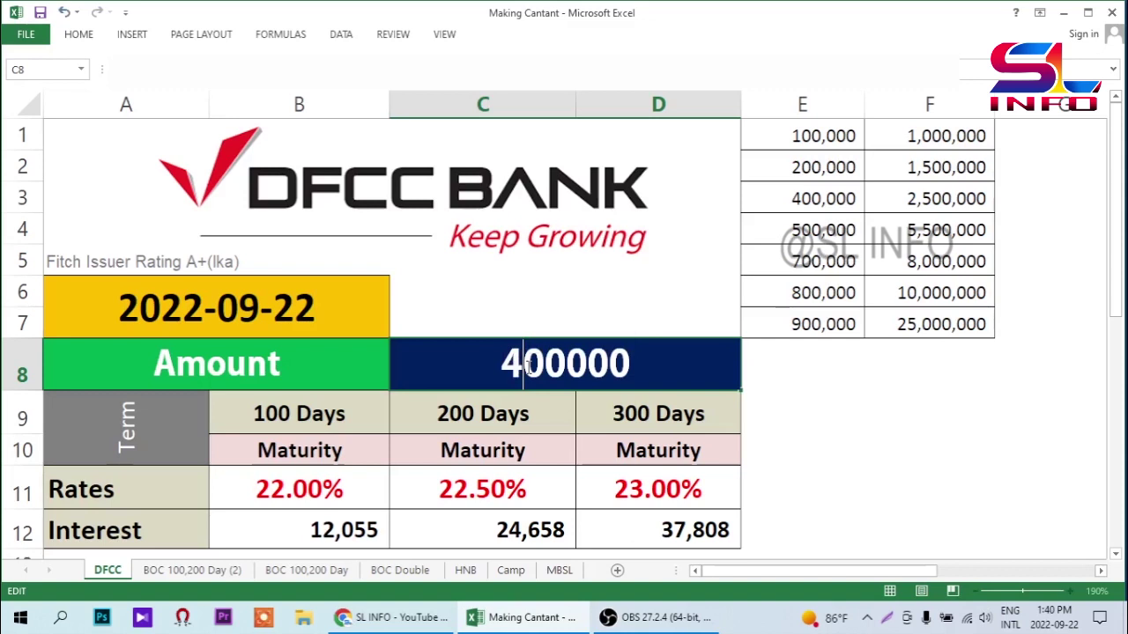
{"action": "key", "text": "Return"}
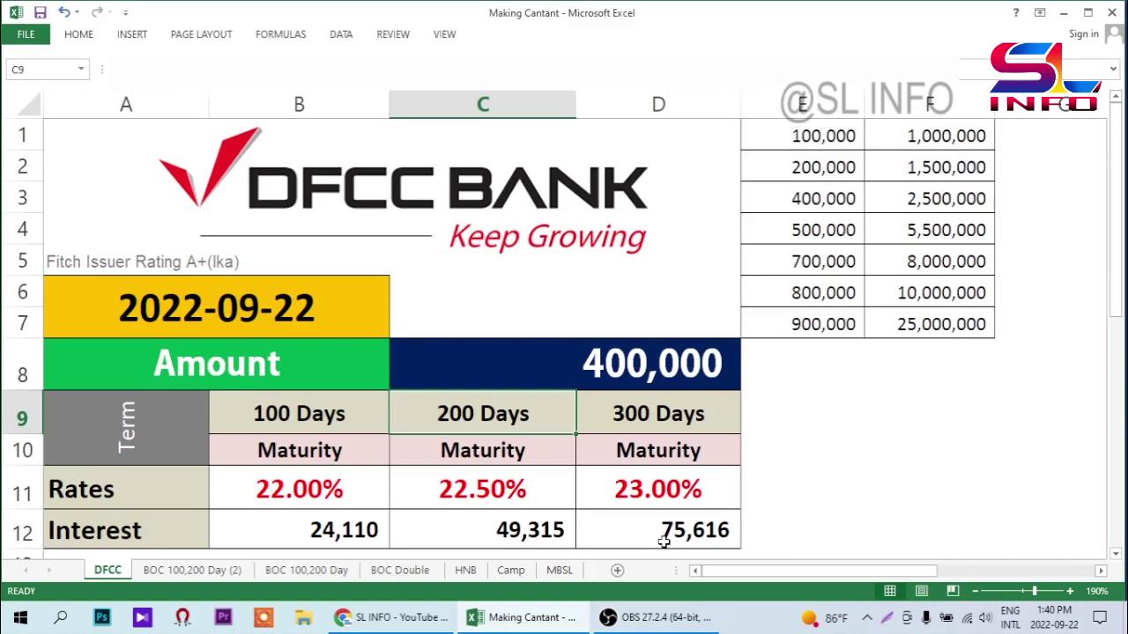
Set the deposit amount to 500,000 and check the interest for the 200-day and 300-day terms.
{"action": "double_click", "coordinate": [575, 368]}
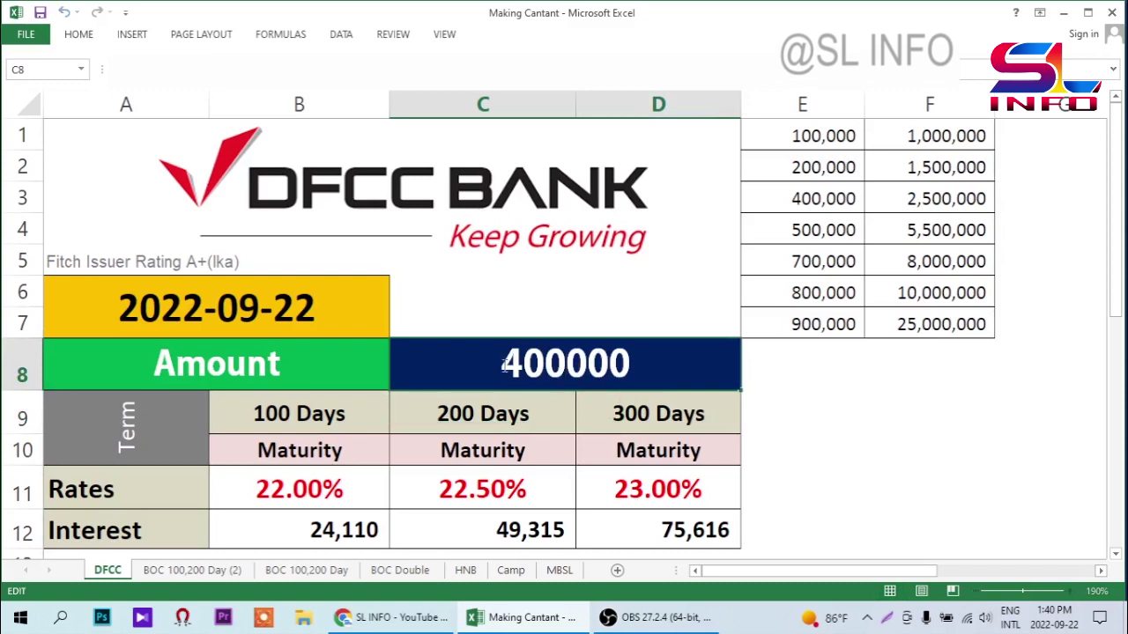
{"action": "left_click_drag", "start_coordinate": [629, 365], "coordinate": [526, 369]}
{"action": "type", "text": "5"}
{"action": "key", "text": "Return"}
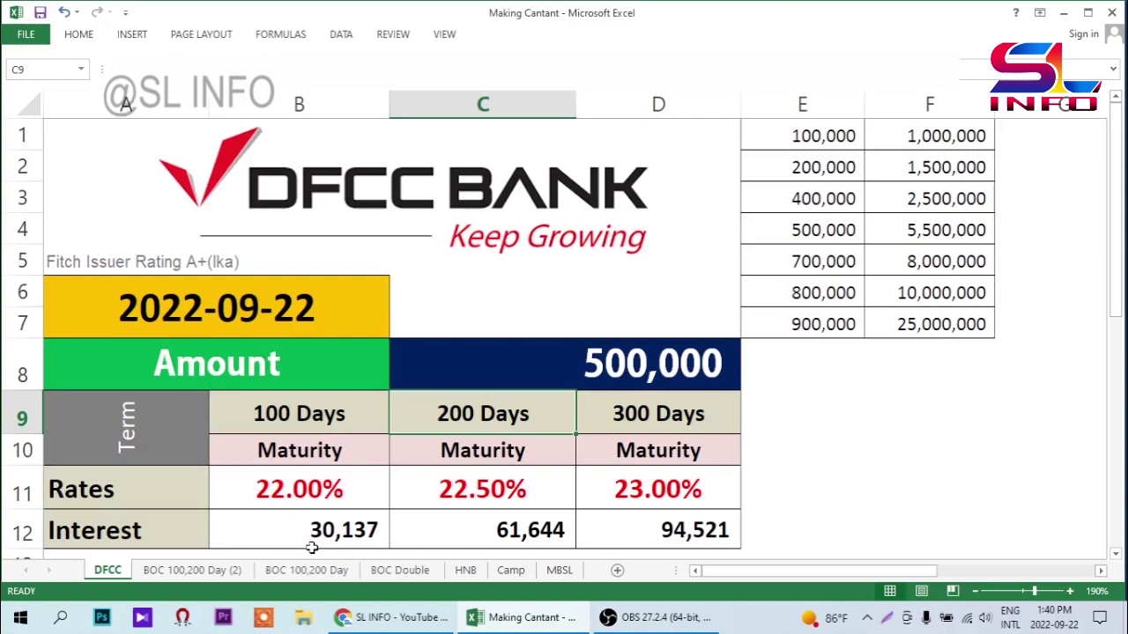
{"action": "left_click", "coordinate": [441, 539]}
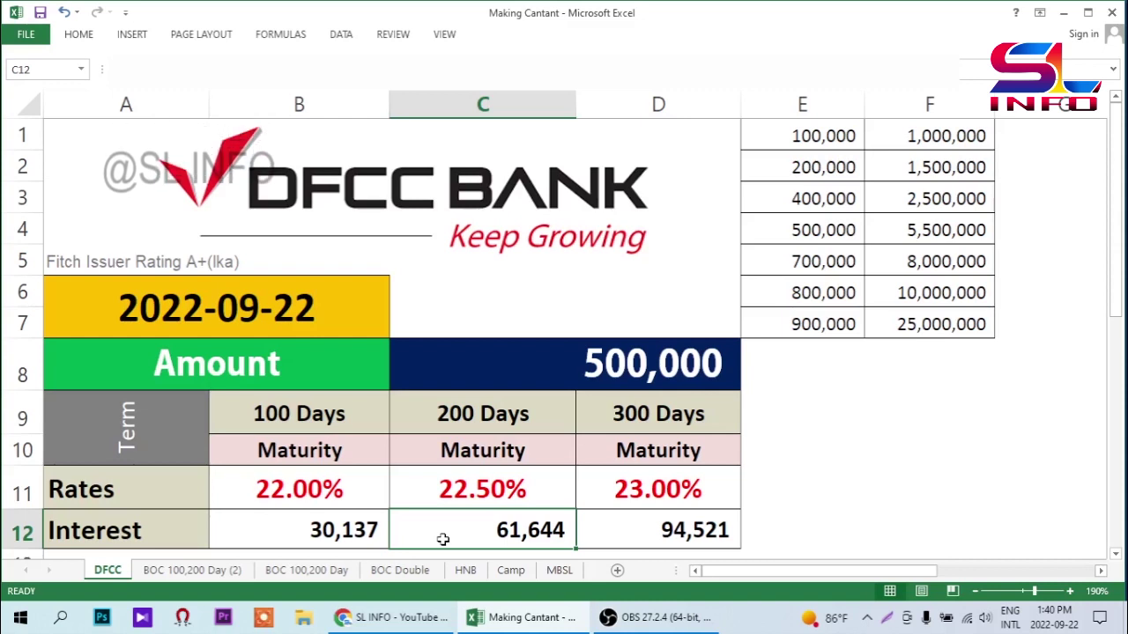
{"action": "left_click", "coordinate": [626, 537]}
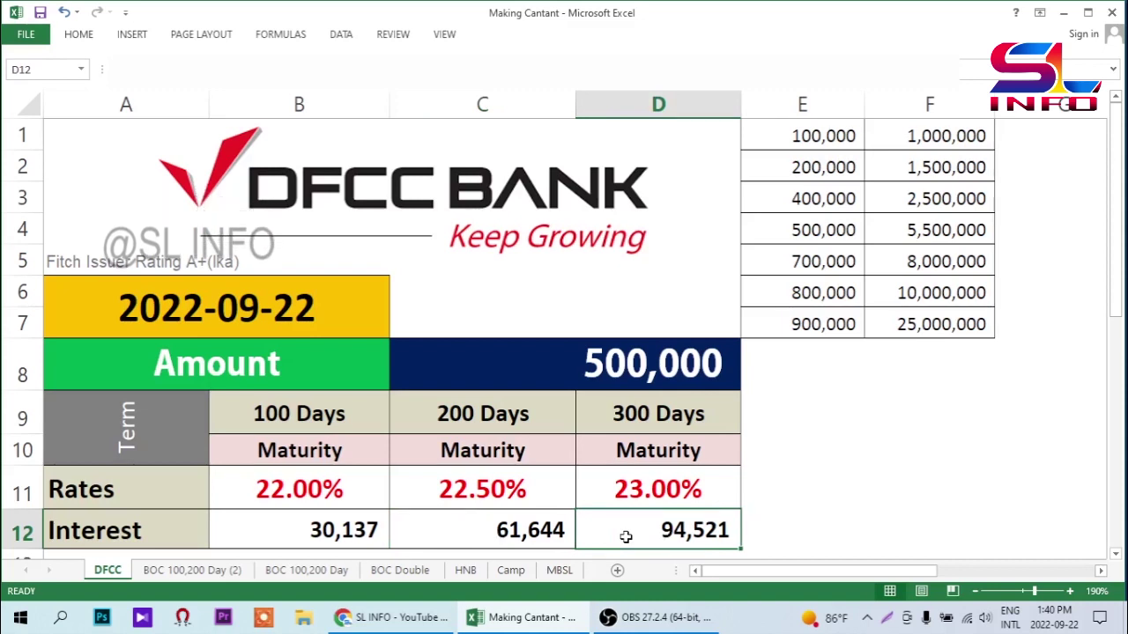
Change the deposit amount in C8 to 700,000 to recalculate the interest for all three terms.
{"action": "left_click", "coordinate": [604, 369]}
{"action": "double_click", "coordinate": [589, 370]}
{"action": "left_click_drag", "start_coordinate": [515, 365], "coordinate": [525, 366]}
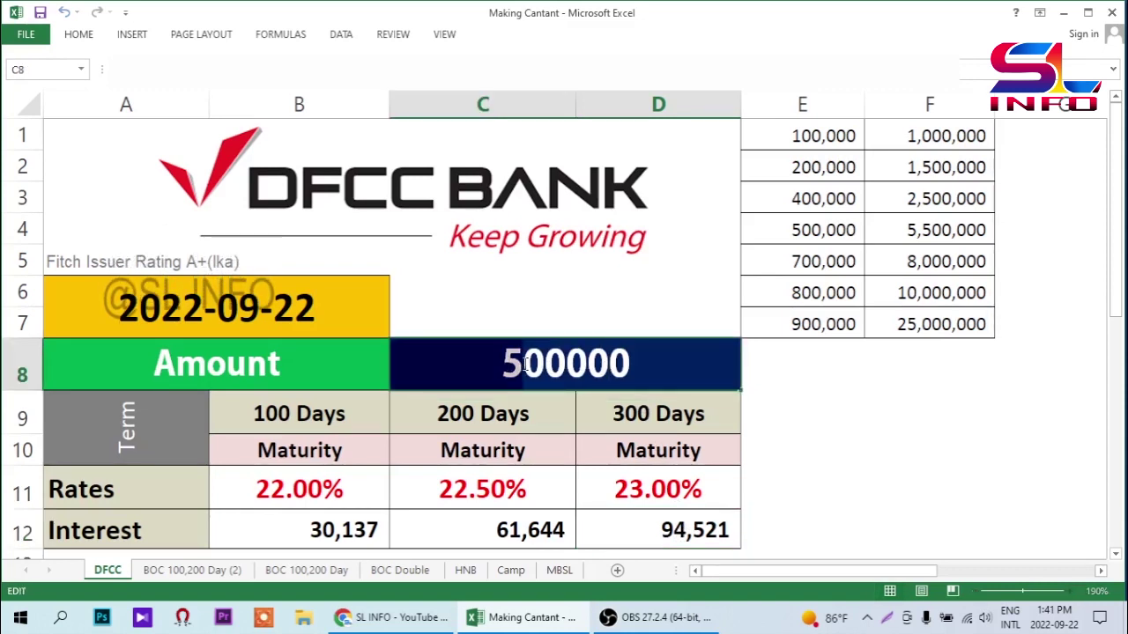
{"action": "type", "text": "7"}
{"action": "key", "text": "Return"}
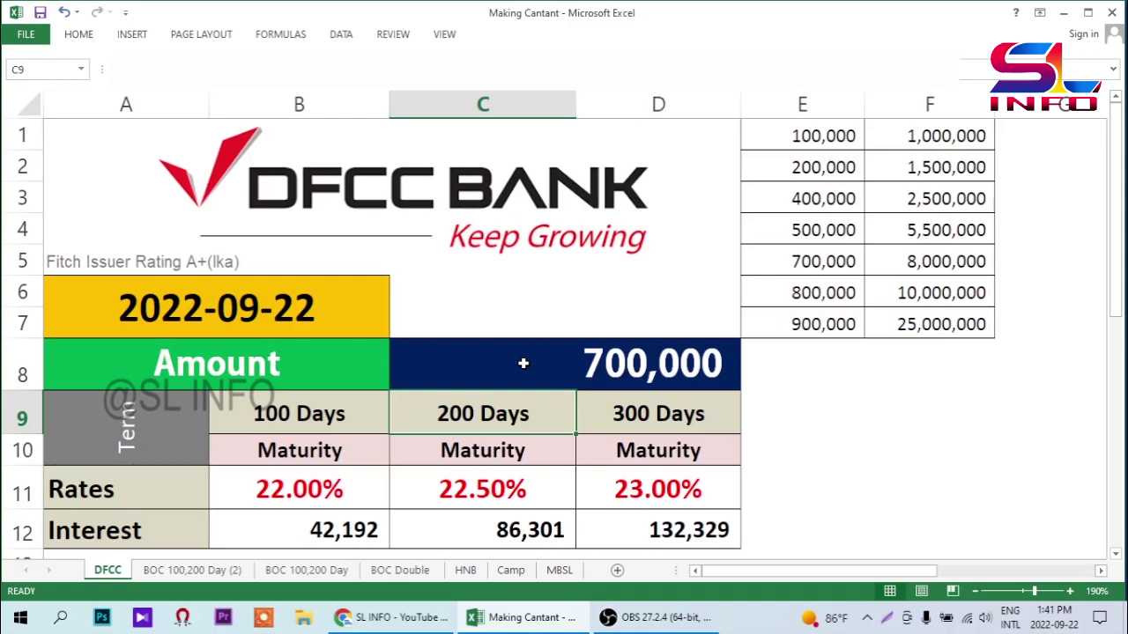
Change the deposit amount in C8 to 800,000 to recalculate the interest for all three terms.
{"action": "double_click", "coordinate": [522, 363]}
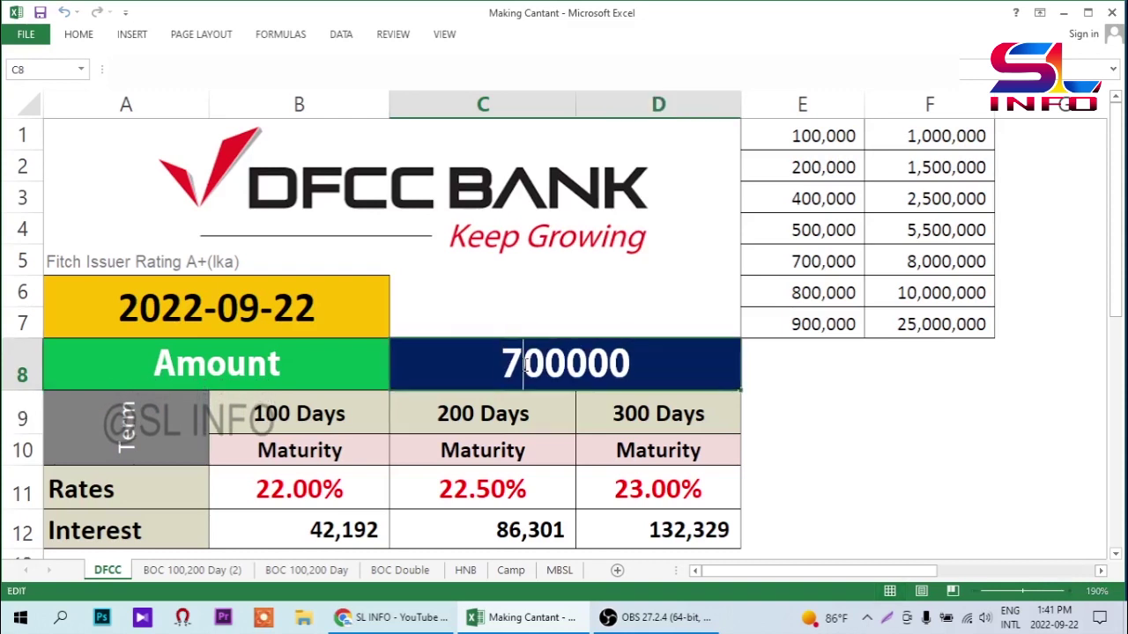
{"action": "left_click_drag", "start_coordinate": [629, 365], "coordinate": [524, 370]}
{"action": "type", "text": "8"}
{"action": "key", "text": "Return"}
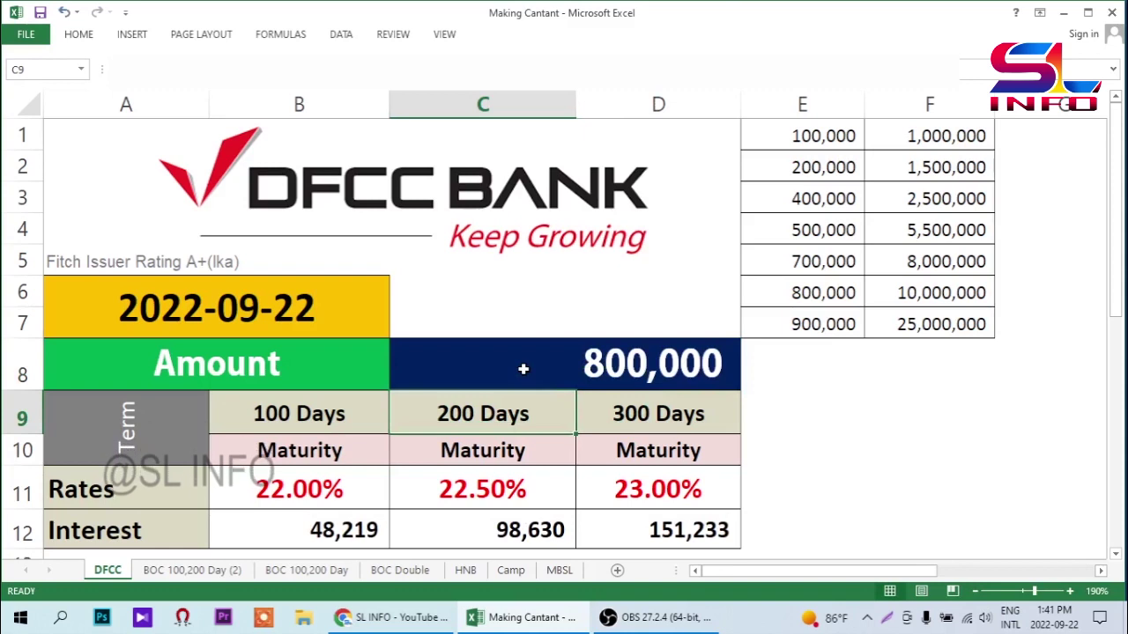
Change the deposit amount in C8 to 900,000 to recalculate the interest for all three terms.
{"action": "double_click", "coordinate": [523, 369]}
{"action": "left_click_drag", "start_coordinate": [629, 365], "coordinate": [524, 370]}
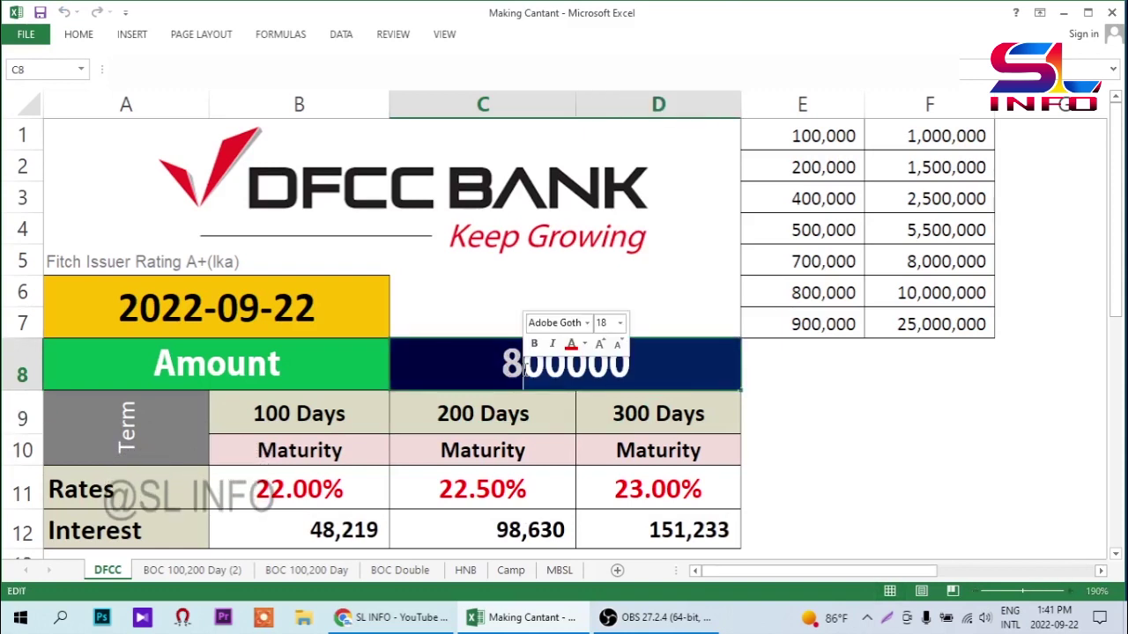
{"action": "type", "text": "9"}
{"action": "key", "text": "Return"}
Set the deposit amount to 1,000,000 and check the interest for the 300-day term.
{"action": "double_click", "coordinate": [522, 369]}
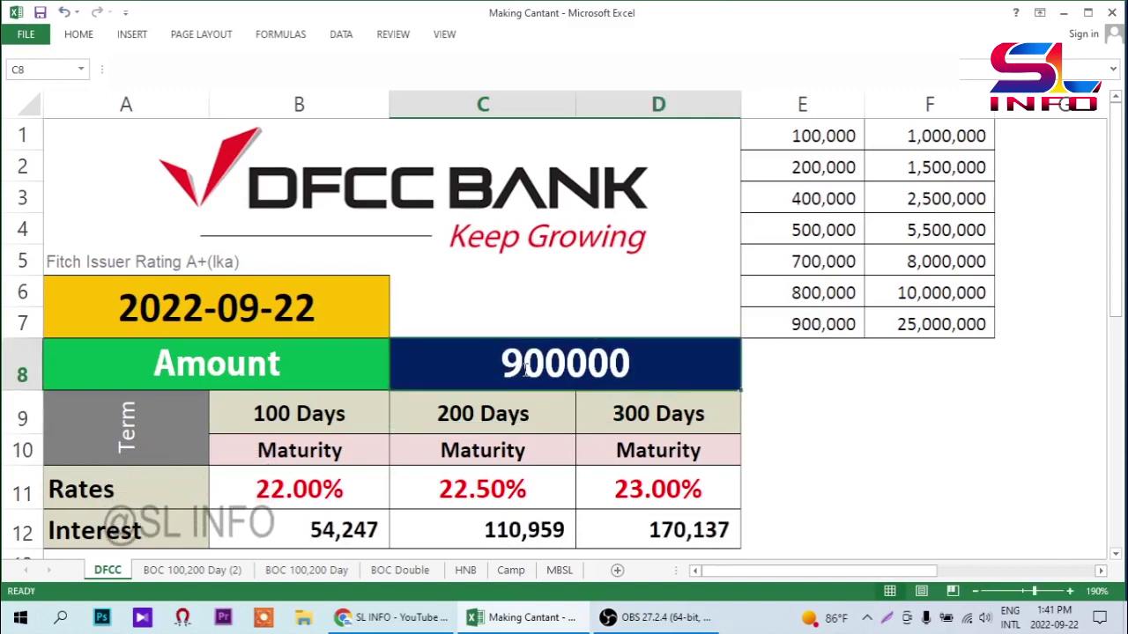
{"action": "left_click_drag", "start_coordinate": [499, 363], "coordinate": [530, 363]}
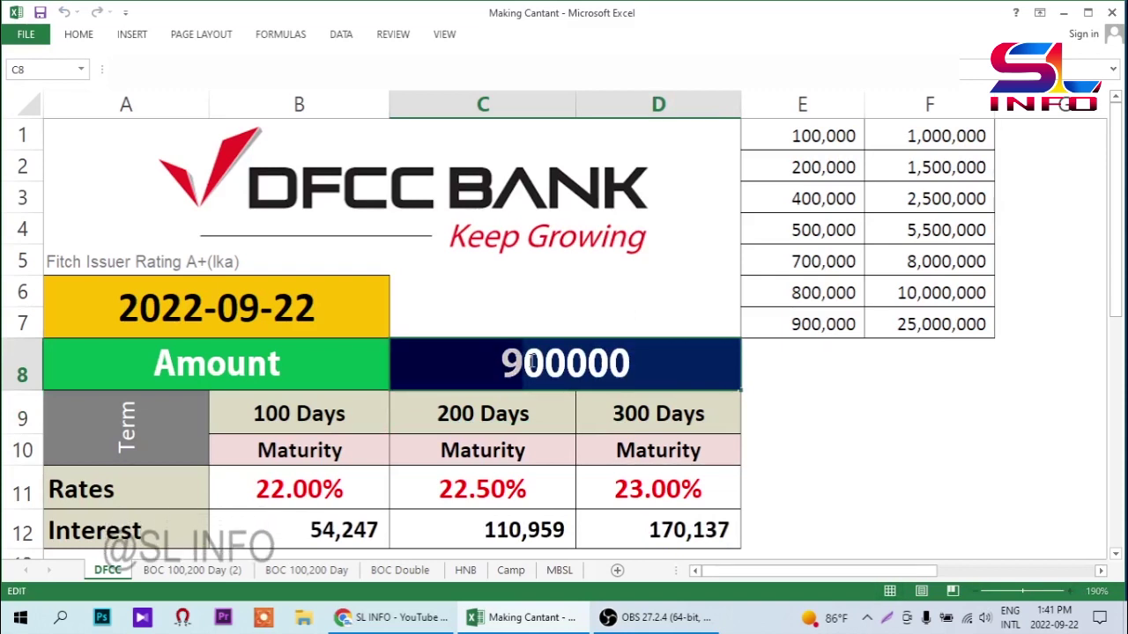
{"action": "type", "text": "10"}
{"action": "key", "text": "Return"}
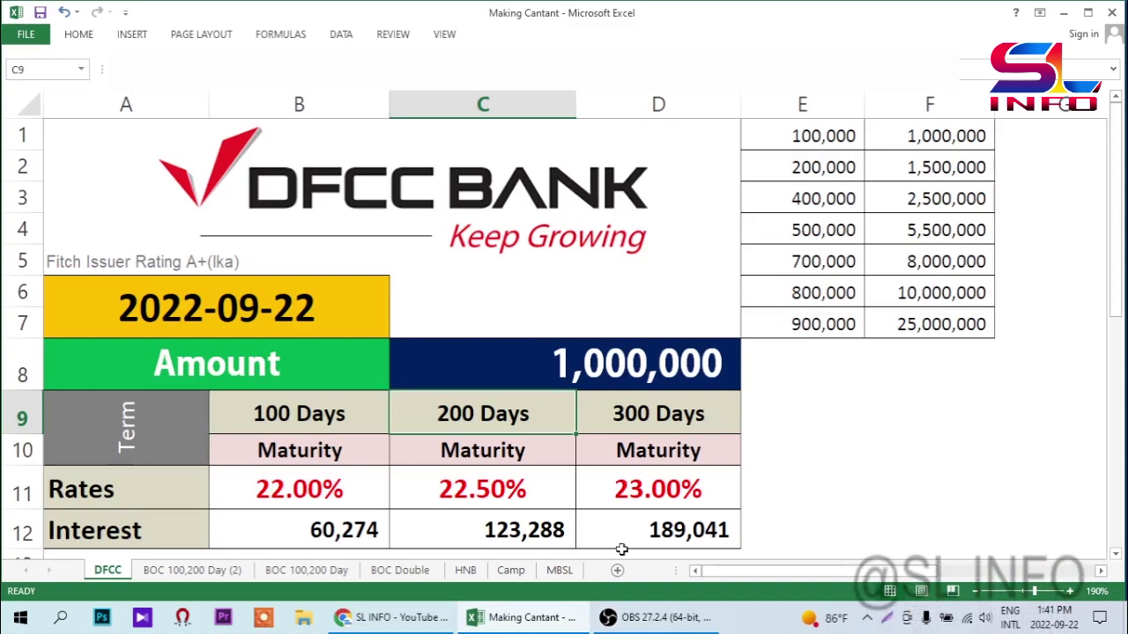
{"action": "left_click", "coordinate": [662, 532]}
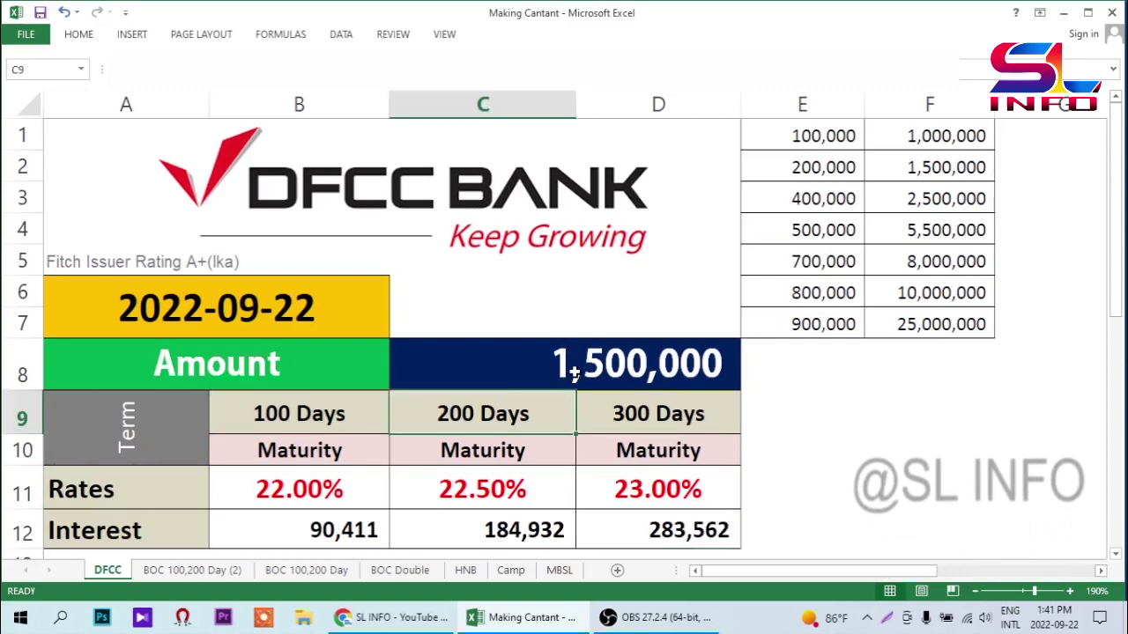
Set the deposit amount to 2,500,000 and check the interest for the 200-day and 300-day terms.
{"action": "left_click", "coordinate": [573, 373]}
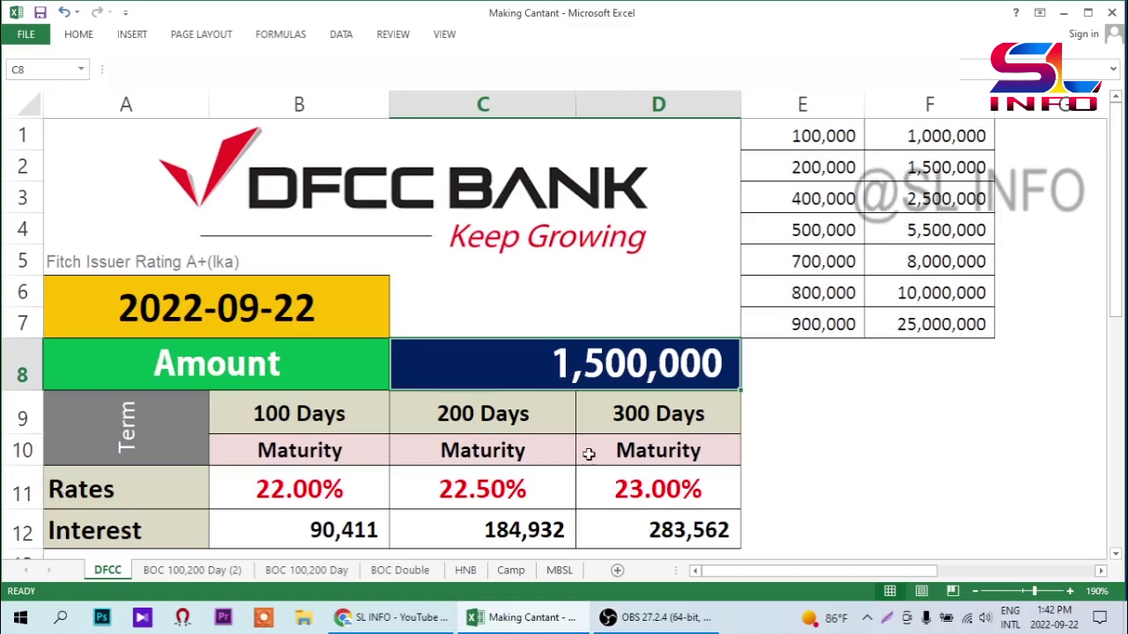
{"action": "double_click", "coordinate": [593, 368]}
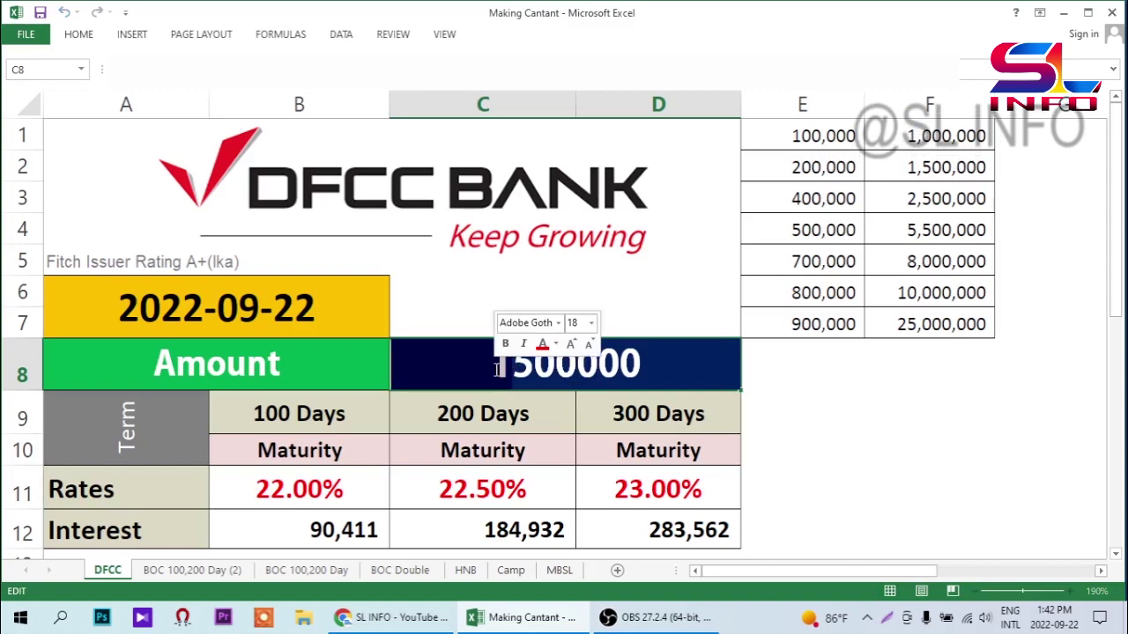
{"action": "type", "text": "2"}
{"action": "key", "text": "Return"}
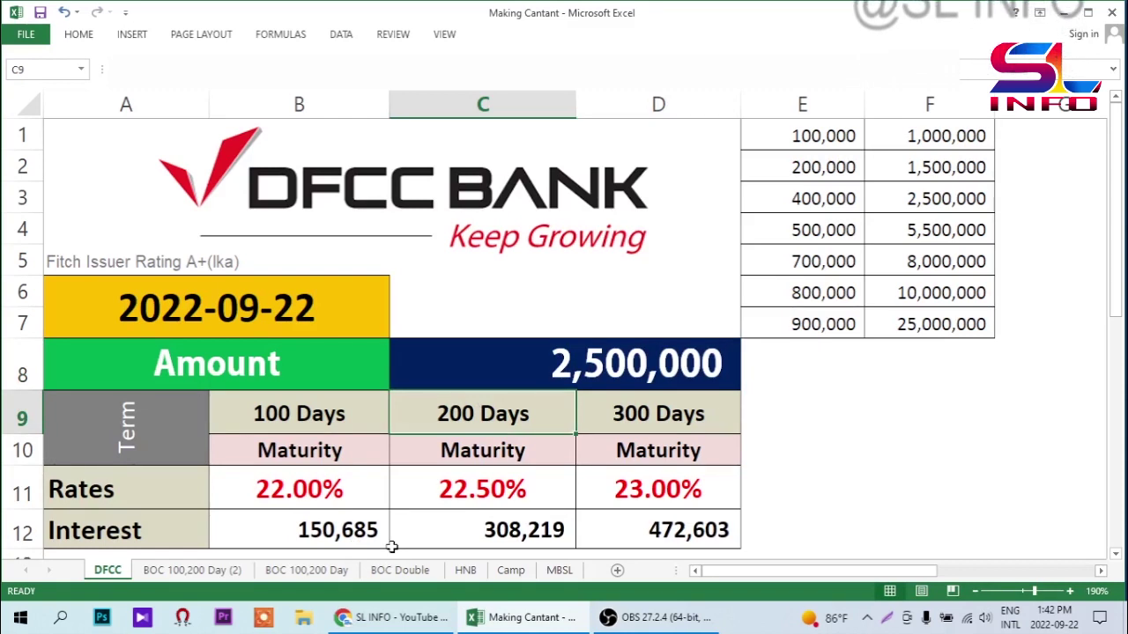
{"action": "left_click", "coordinate": [426, 537]}
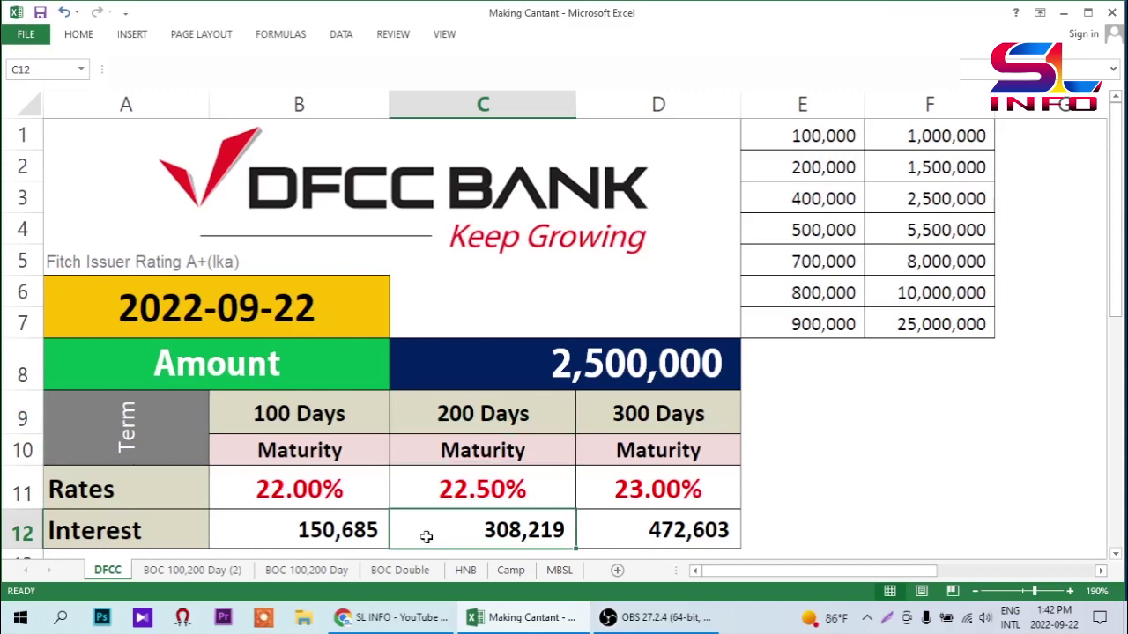
{"action": "left_click", "coordinate": [643, 534]}
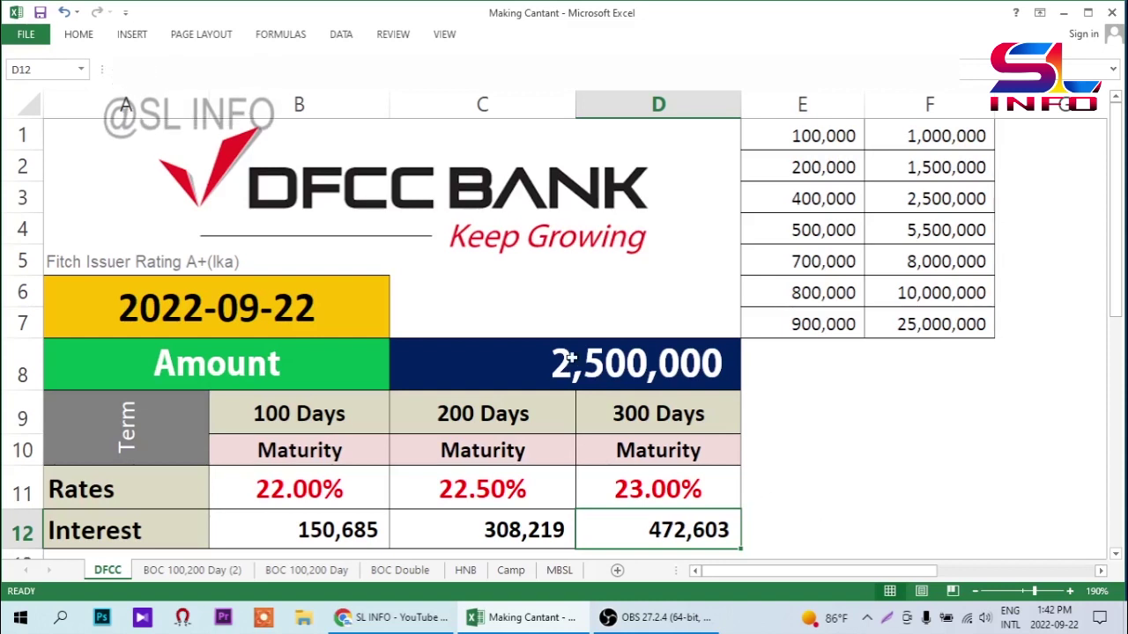
Change the deposit amount in C8 to 5,500,000 to recalculate the interest for all three terms.
{"action": "double_click", "coordinate": [516, 363]}
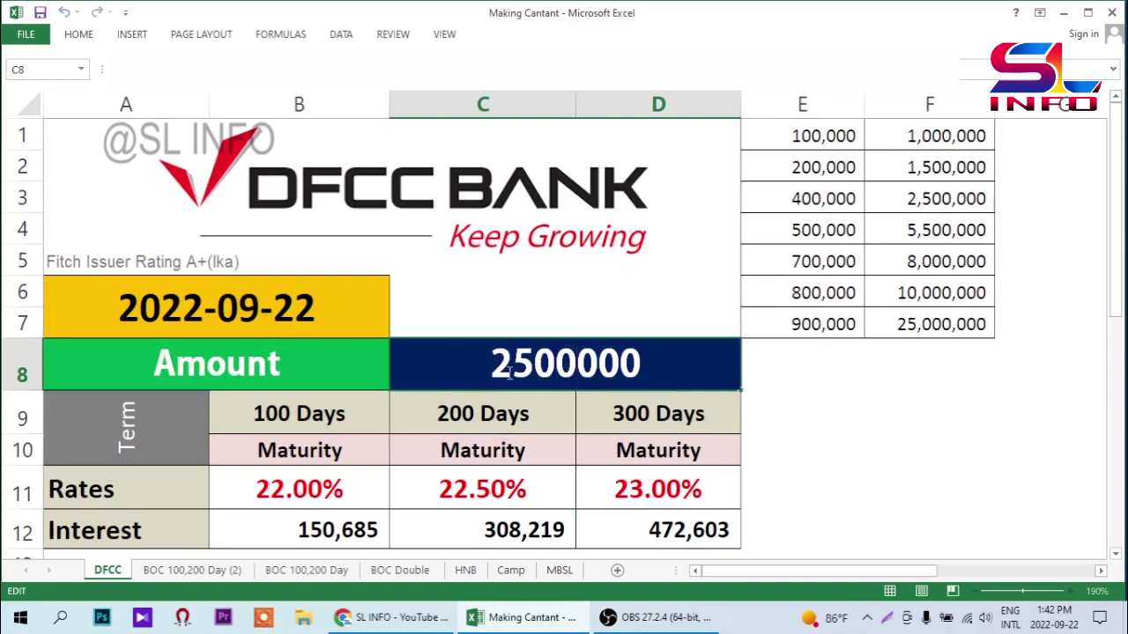
{"action": "left_click_drag", "start_coordinate": [497, 370], "coordinate": [509, 370]}
{"action": "type", "text": "5"}
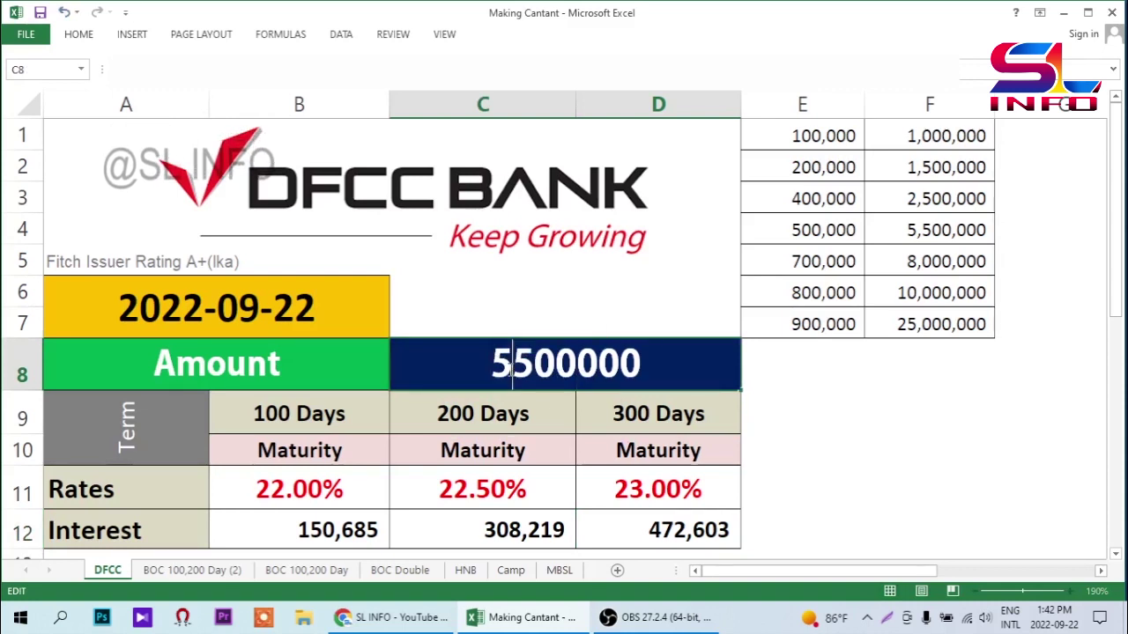
{"action": "key", "text": "Return"}
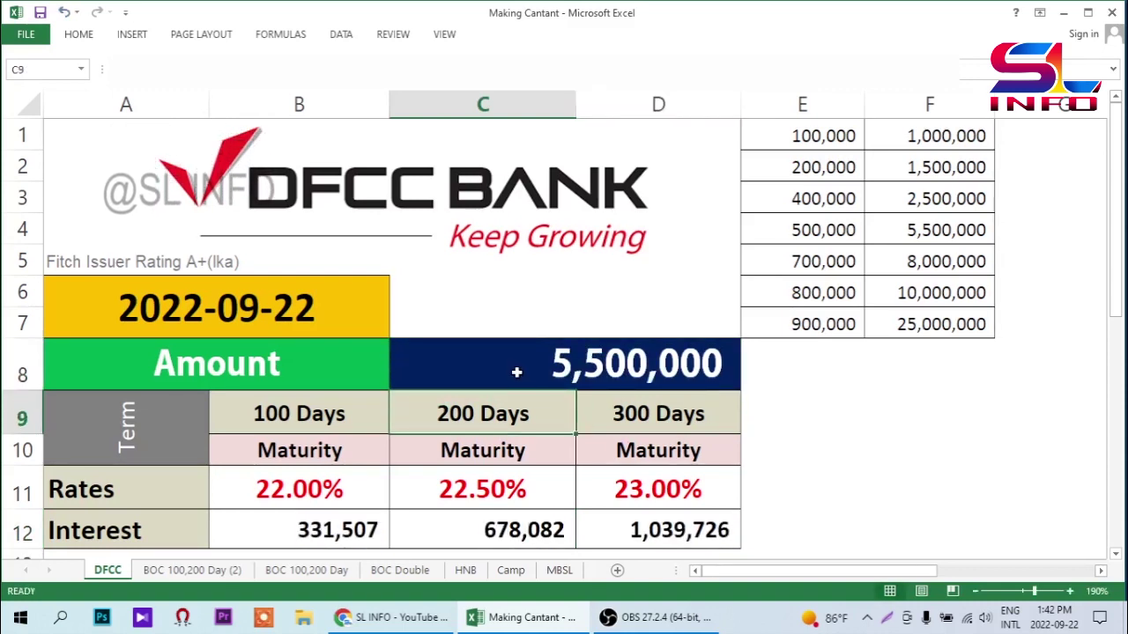
Change the deposit amount in C8 to 8,000,000 to recalculate the interest for all three terms.
{"action": "left_click", "coordinate": [517, 372]}
{"action": "double_click", "coordinate": [517, 372]}
{"action": "left_click_drag", "start_coordinate": [492, 370], "coordinate": [533, 372]}
{"action": "type", "text": "8000000"}
{"action": "key", "text": "Return"}
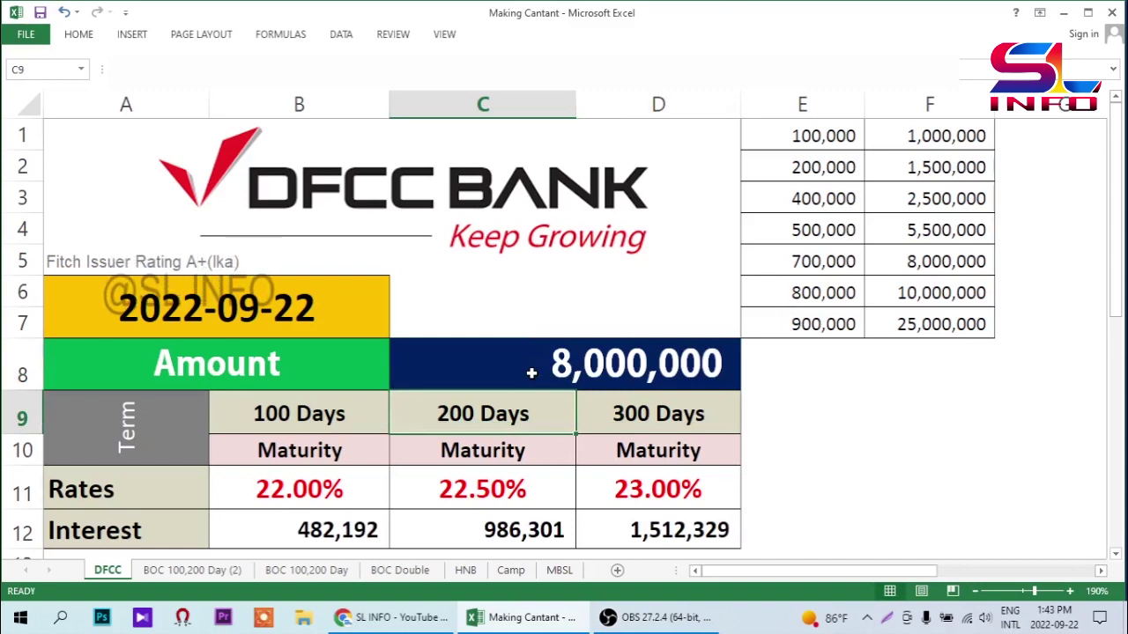
Set the deposit amount in C8 to 10,000,000 and check the interest for the 100-day, 200-day and 300-day terms.
{"action": "double_click", "coordinate": [548, 371]}
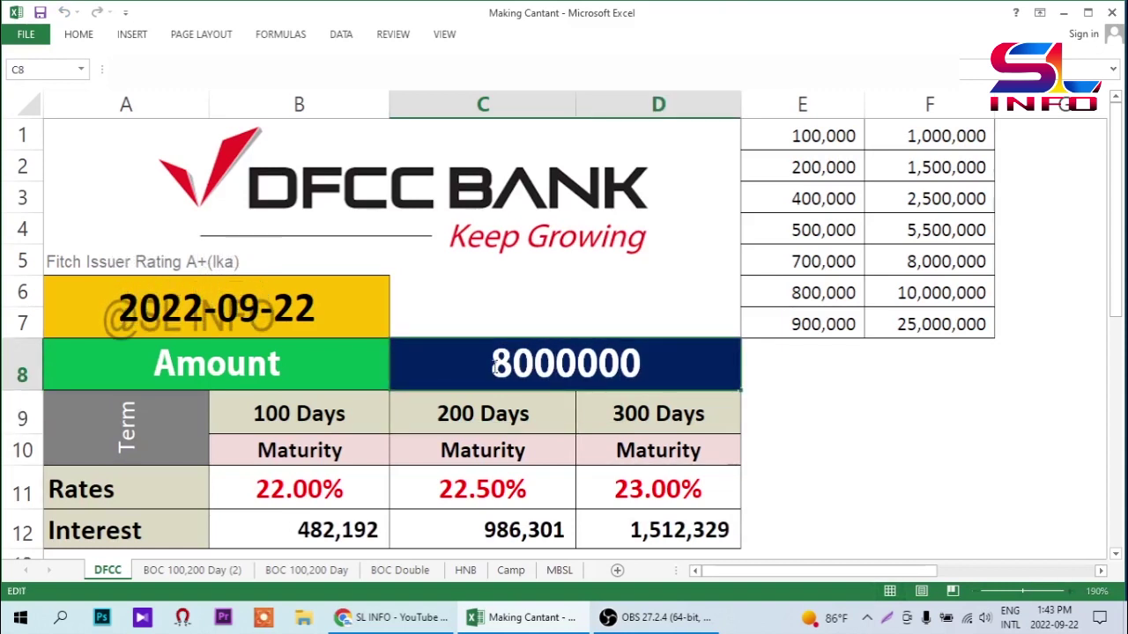
{"action": "left_click_drag", "start_coordinate": [498, 366], "coordinate": [515, 370]}
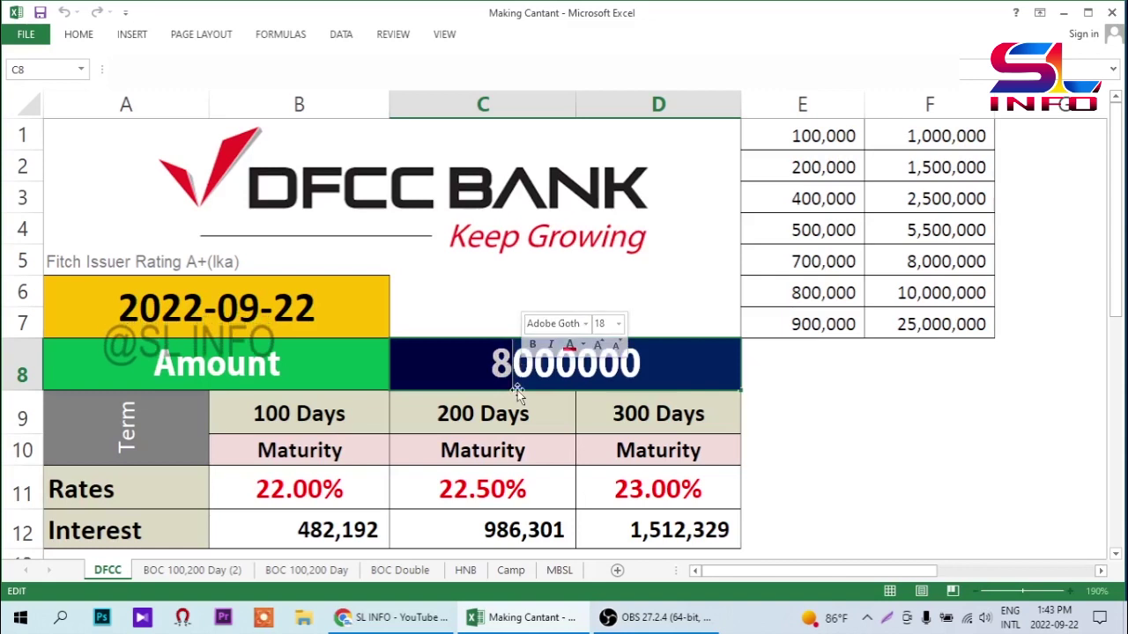
{"action": "type", "text": "10"}
{"action": "key", "text": "Return"}
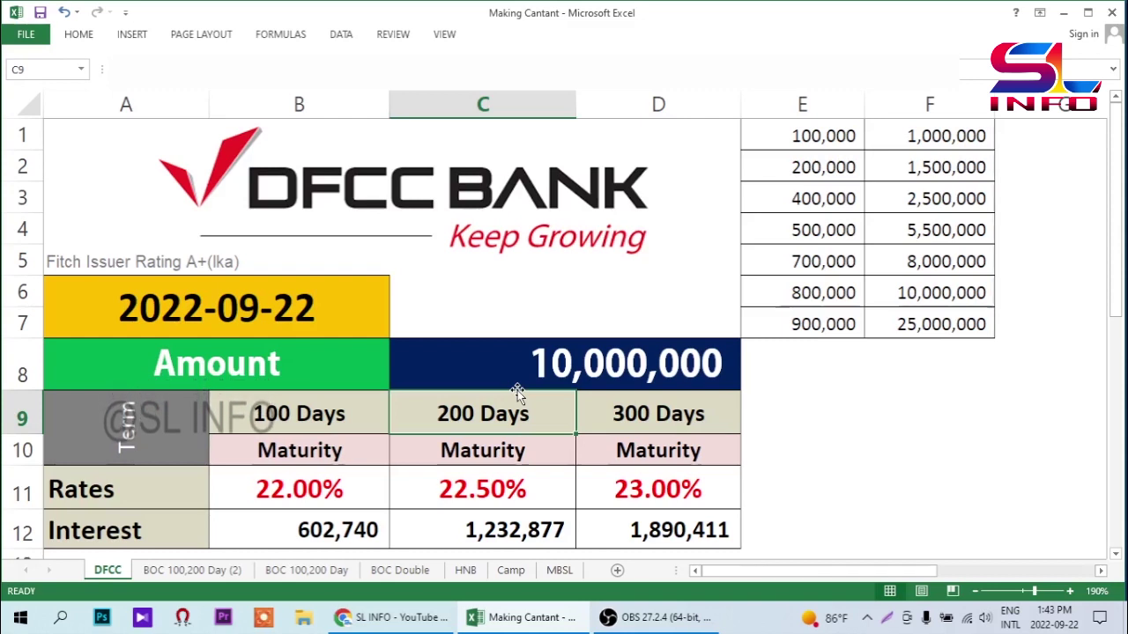
{"action": "left_click", "coordinate": [339, 545]}
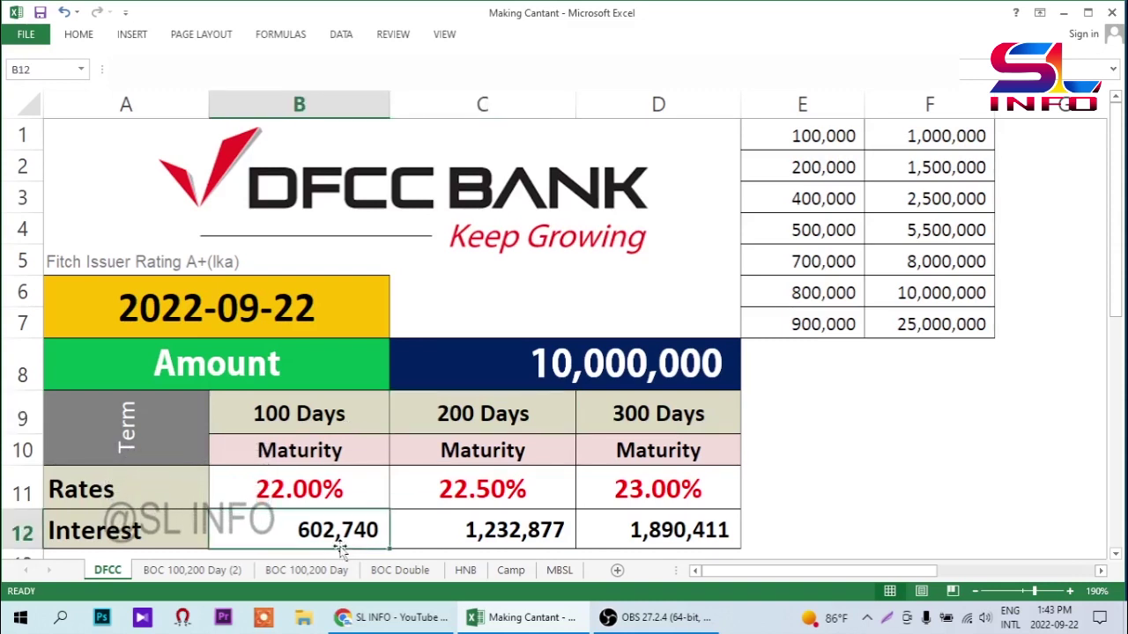
{"action": "left_click", "coordinate": [449, 539]}
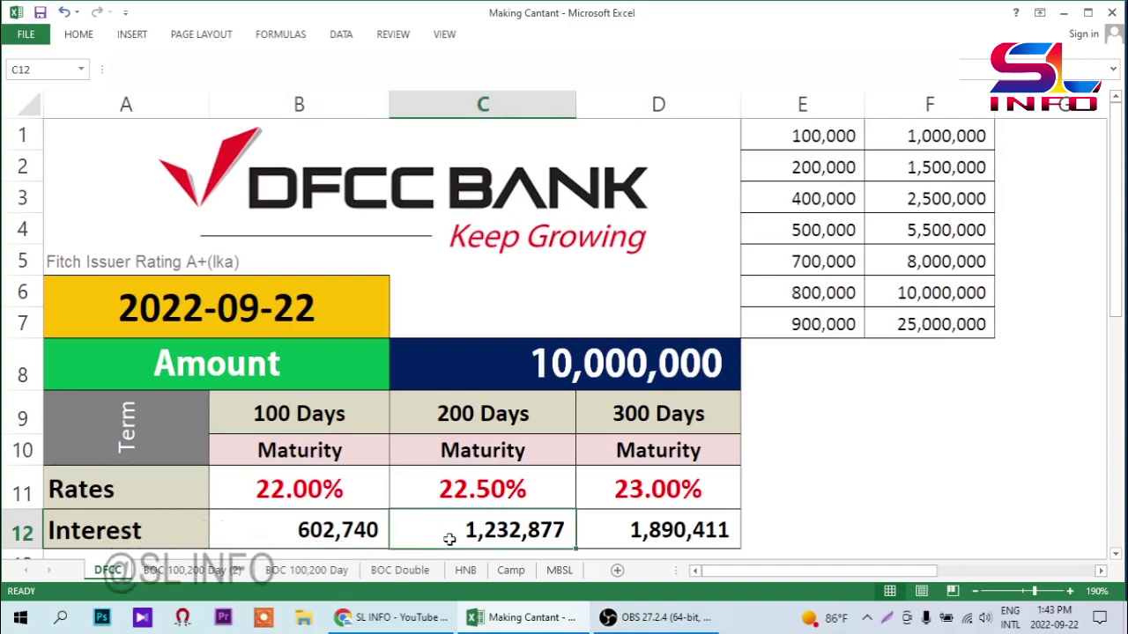
{"action": "left_click", "coordinate": [644, 537]}
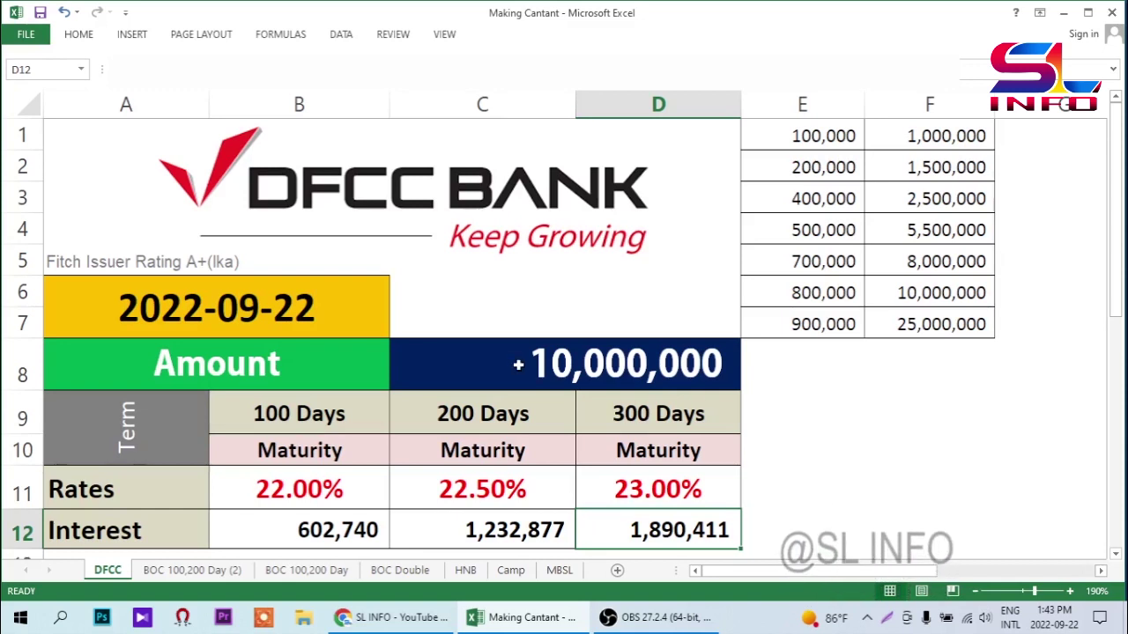
Change the deposit amount in C8 to 25,000,000 to recalculate the interest for all three terms.
{"action": "double_click", "coordinate": [511, 380]}
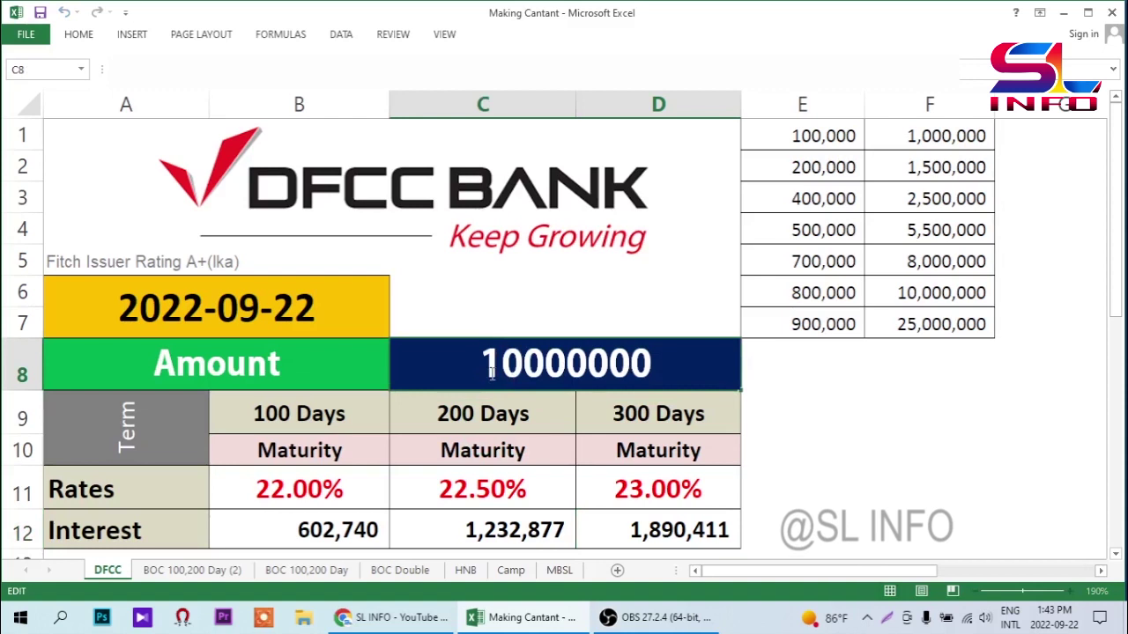
{"action": "left_click_drag", "start_coordinate": [483, 369], "coordinate": [529, 369]}
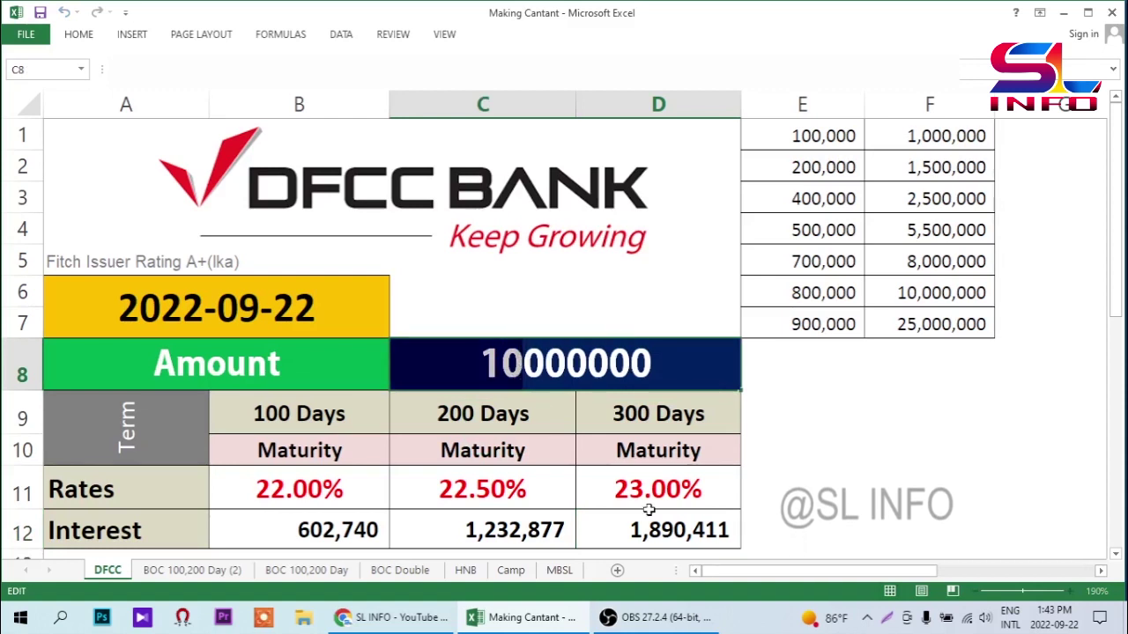
{"action": "type", "text": "25"}
{"action": "key", "text": "Return"}
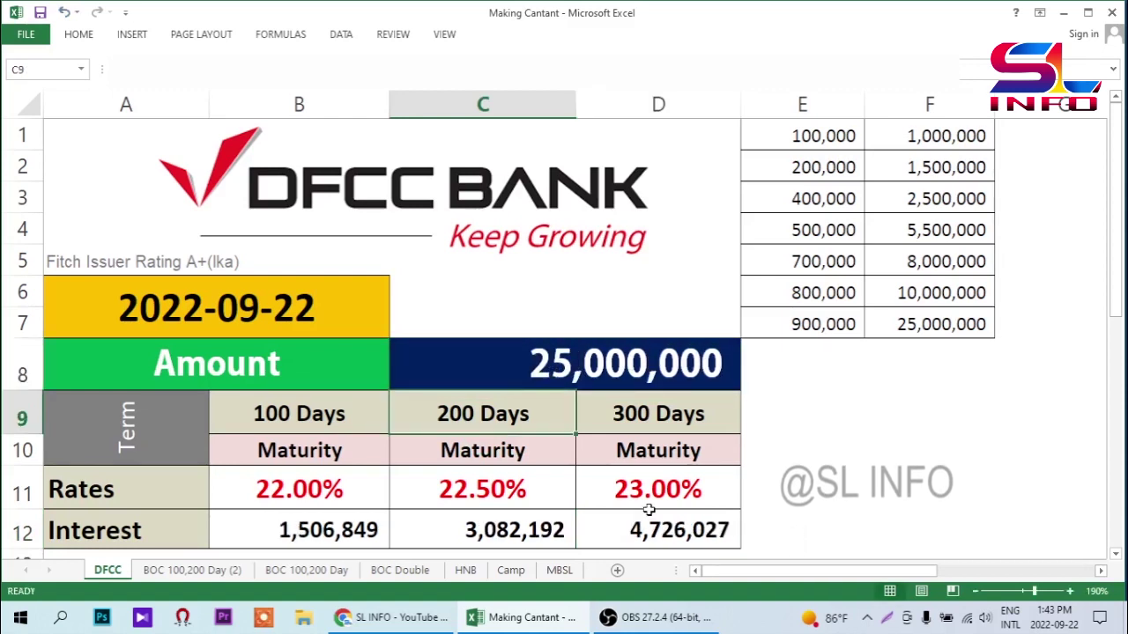